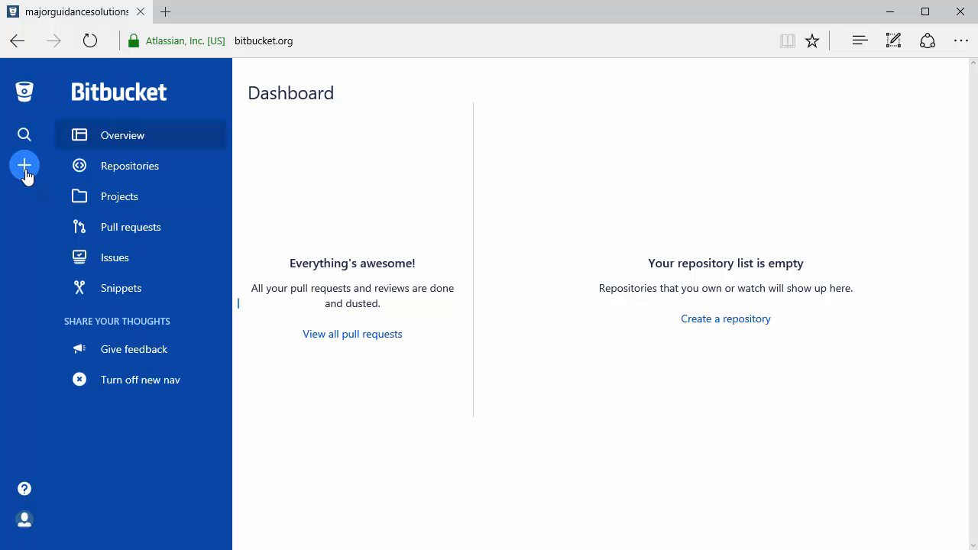
Start a new private Git repository and name it FirstRepo.
{"action": "left_click", "coordinate": [25, 168]}
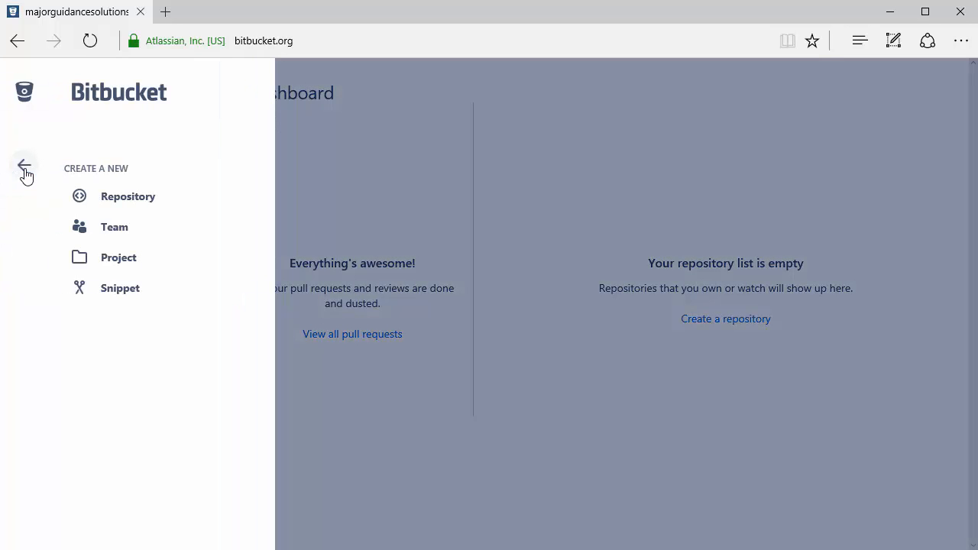
{"action": "left_click", "coordinate": [138, 202]}
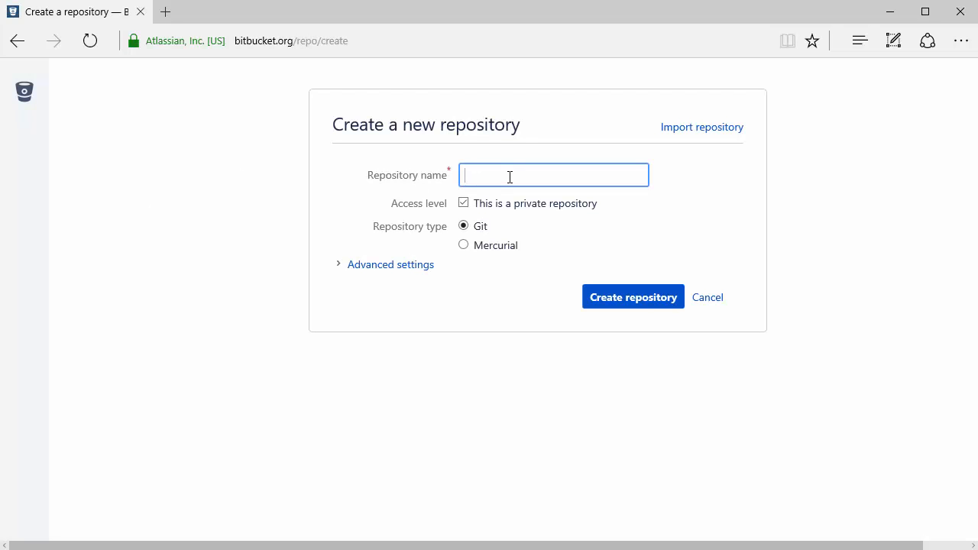
{"action": "type", "text": "F"}
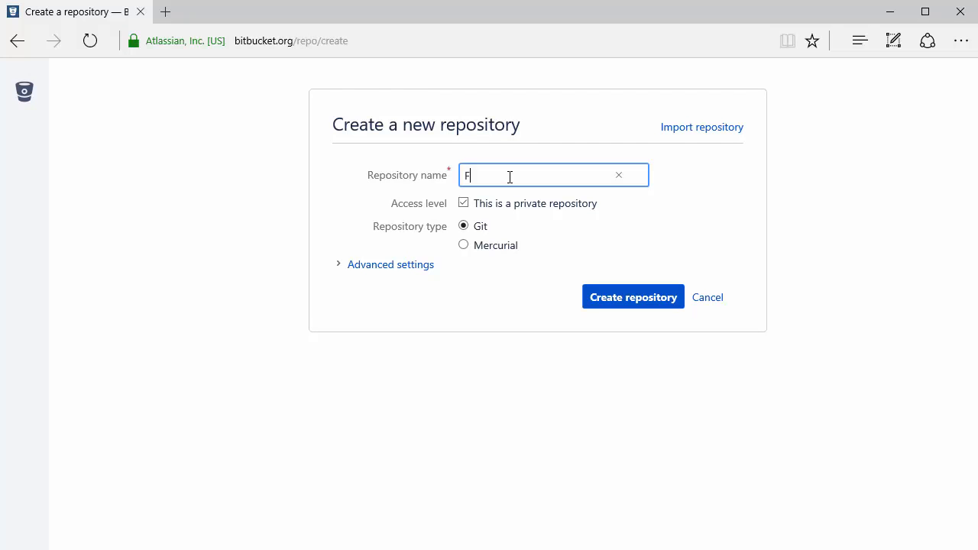
{"action": "type", "text": "irstRepo"}
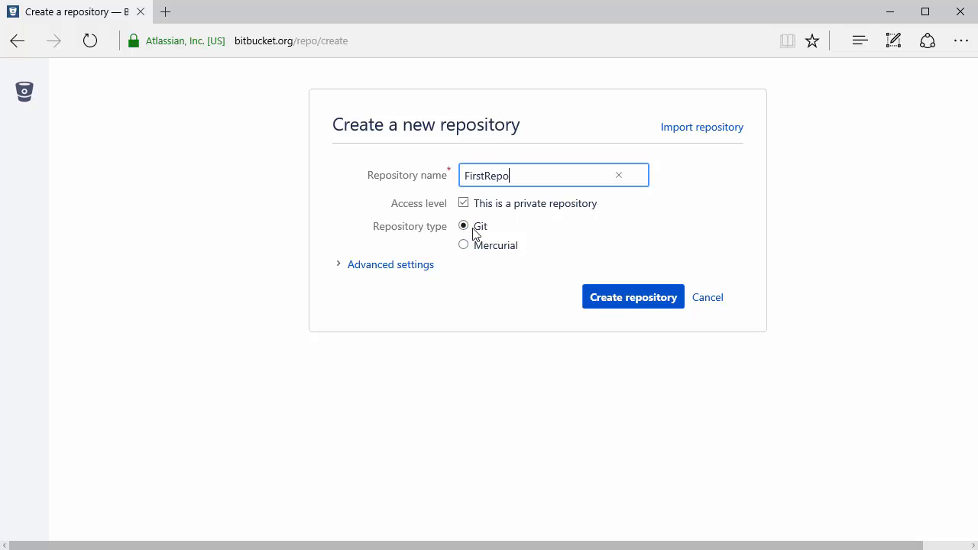
In the advanced settings, enter the description "This is our first repository" and review the forking options.
{"action": "left_click", "coordinate": [398, 267]}
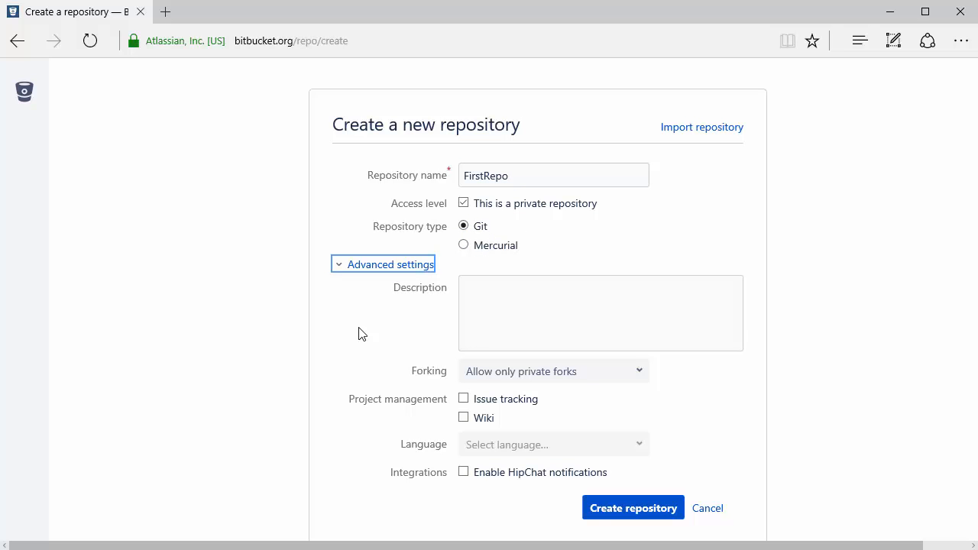
{"action": "left_click", "coordinate": [513, 321]}
{"action": "scroll", "coordinate": [439, 308], "scroll_direction": "down", "scroll_amount": 1}
{"action": "type", "text": "This is our "}
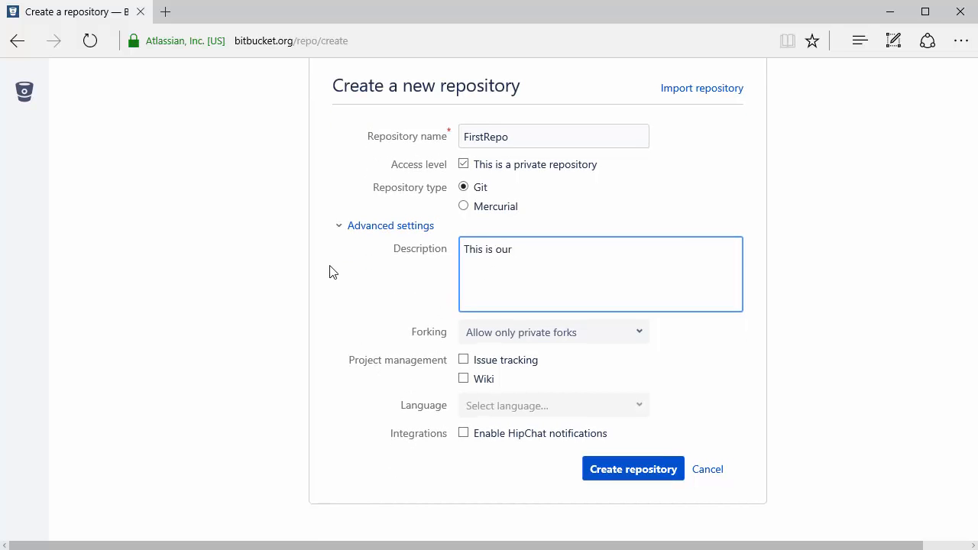
{"action": "type", "text": "first repository"}
{"action": "left_click", "coordinate": [581, 340]}
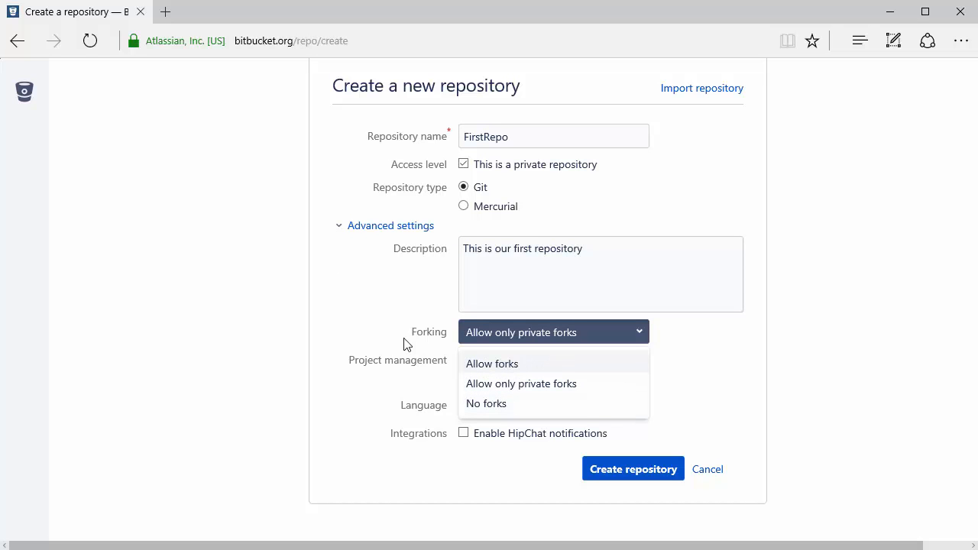
{"action": "left_click", "coordinate": [422, 321]}
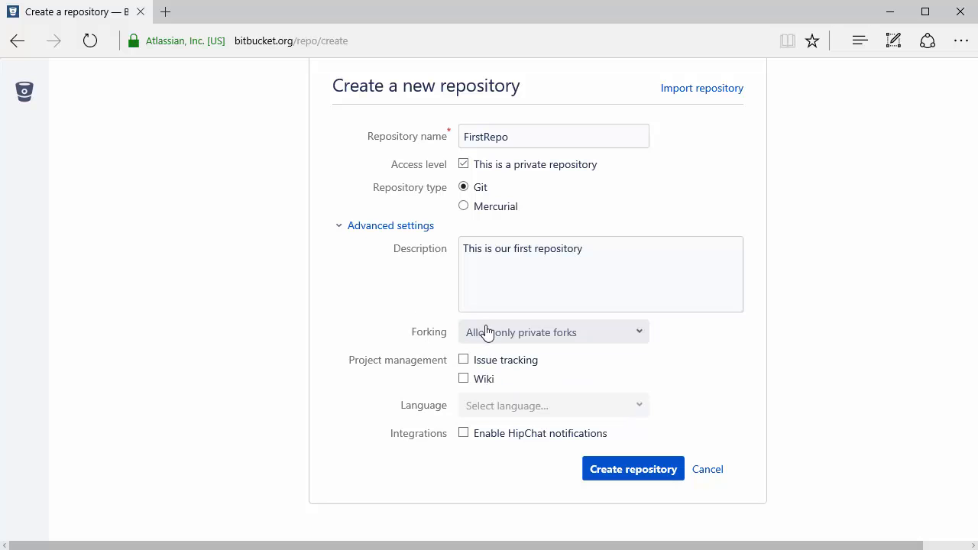
Enable issue tracking and the wiki as project management options for the new repository.
{"action": "left_click", "coordinate": [464, 359]}
{"action": "left_click", "coordinate": [464, 379]}
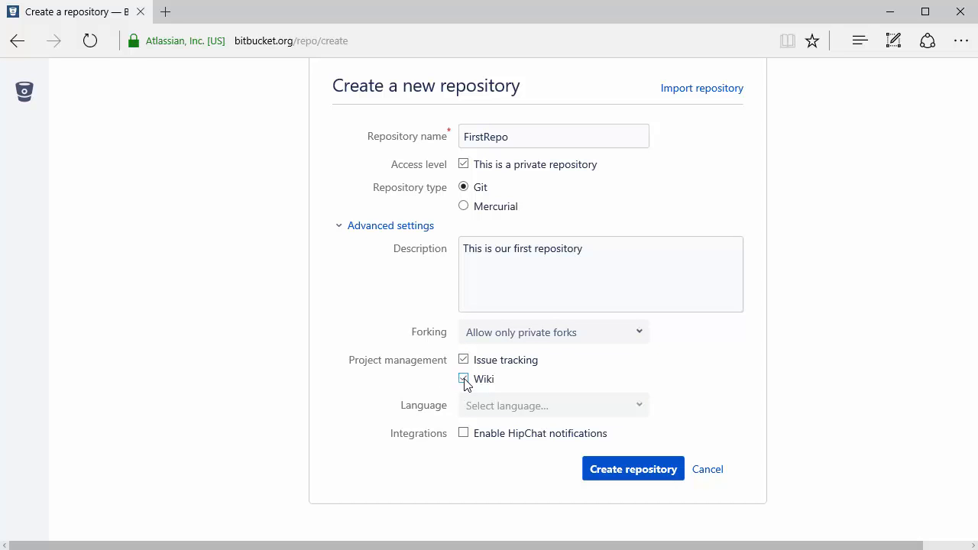
{"action": "left_click", "coordinate": [464, 379]}
{"action": "left_click", "coordinate": [463, 360]}
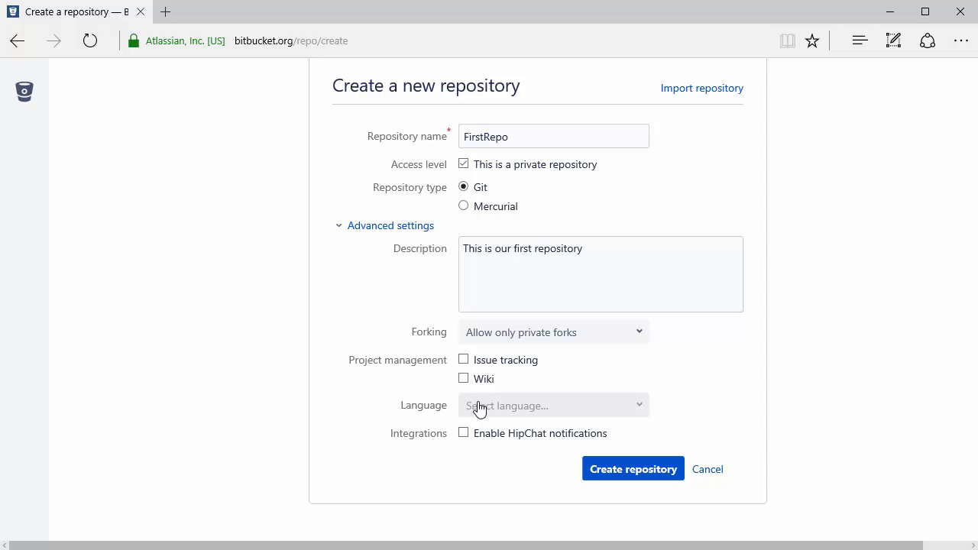
{"action": "left_click", "coordinate": [463, 379]}
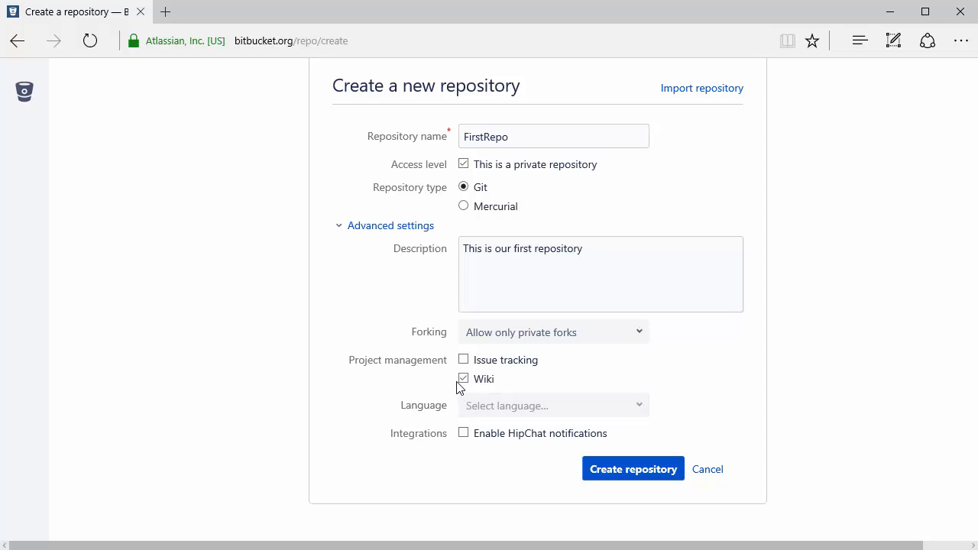
{"action": "left_click", "coordinate": [463, 360]}
{"action": "left_click", "coordinate": [463, 379]}
{"action": "left_click", "coordinate": [463, 378]}
Browse the available programming languages and set the repository's language to C#.
{"action": "left_click", "coordinate": [593, 403]}
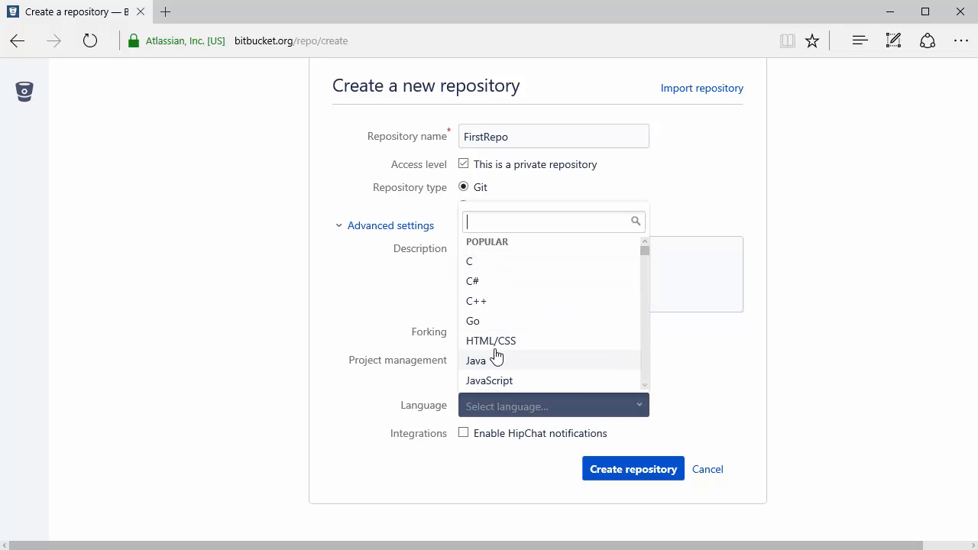
{"action": "scroll", "coordinate": [498, 355], "scroll_direction": "down", "scroll_amount": 3}
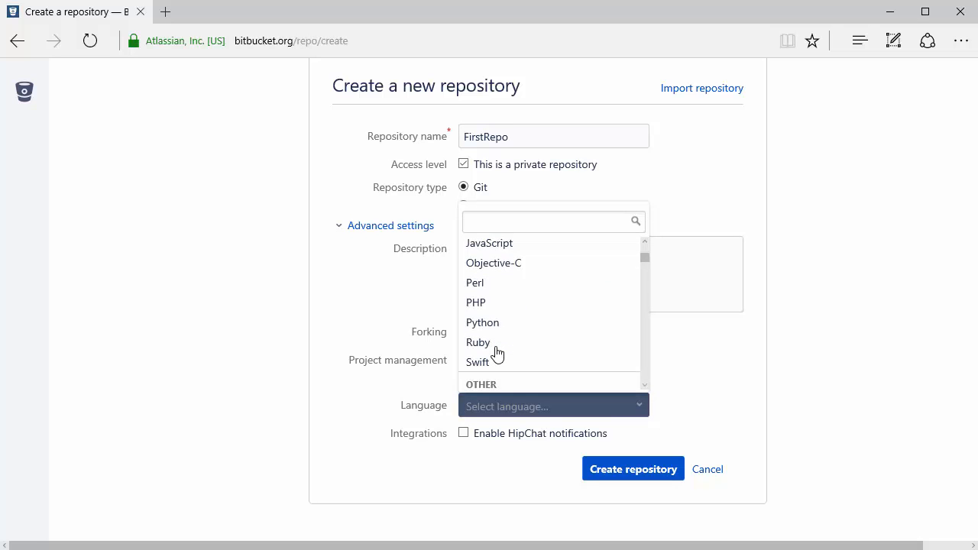
{"action": "scroll", "coordinate": [496, 312], "scroll_direction": "down", "scroll_amount": 2}
{"action": "scroll", "coordinate": [496, 312], "scroll_direction": "down", "scroll_amount": 4}
{"action": "scroll", "coordinate": [516, 336], "scroll_direction": "up", "scroll_amount": 4}
{"action": "scroll", "coordinate": [489, 362], "scroll_direction": "up", "scroll_amount": 3}
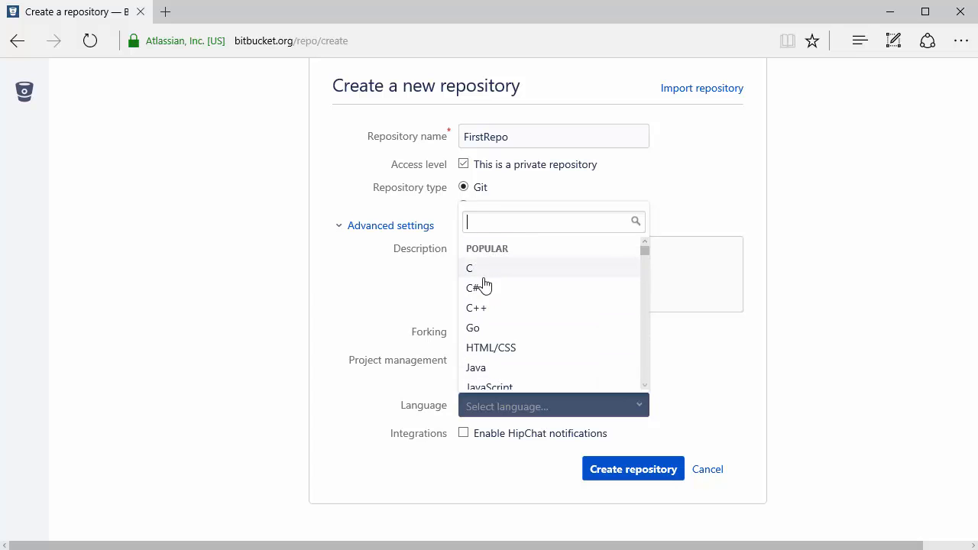
{"action": "left_click", "coordinate": [474, 288]}
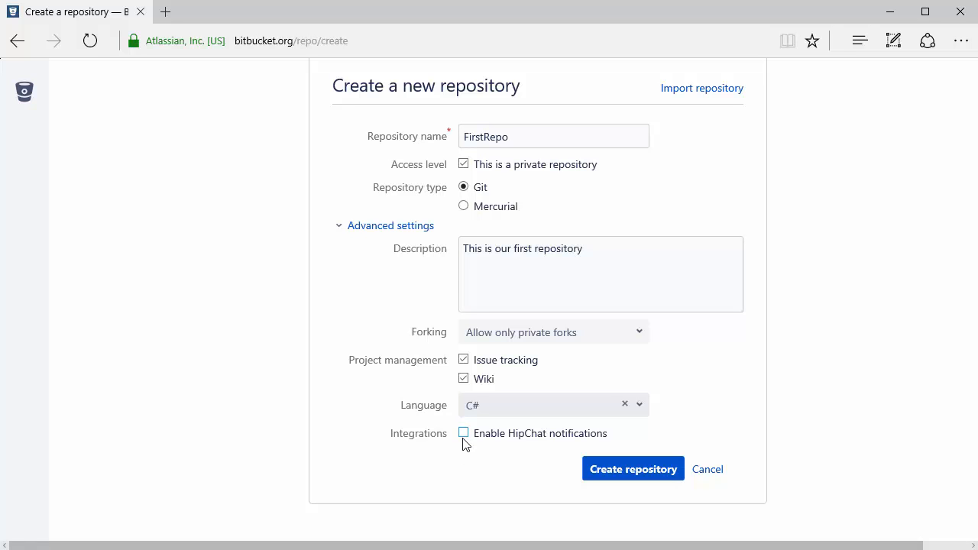
Disable issue tracking and the wiki, and create the repository.
{"action": "left_click", "coordinate": [463, 360]}
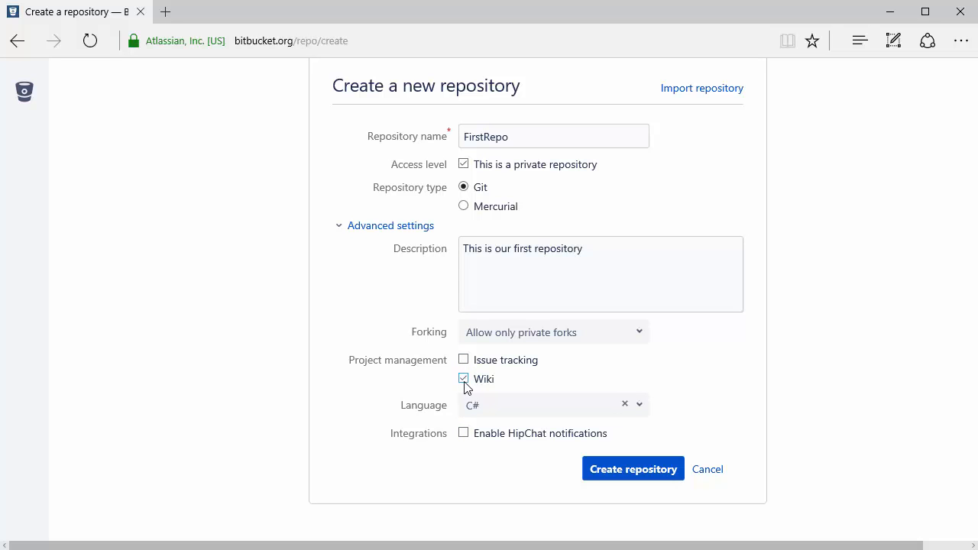
{"action": "left_click", "coordinate": [464, 379]}
{"action": "left_click", "coordinate": [645, 473]}
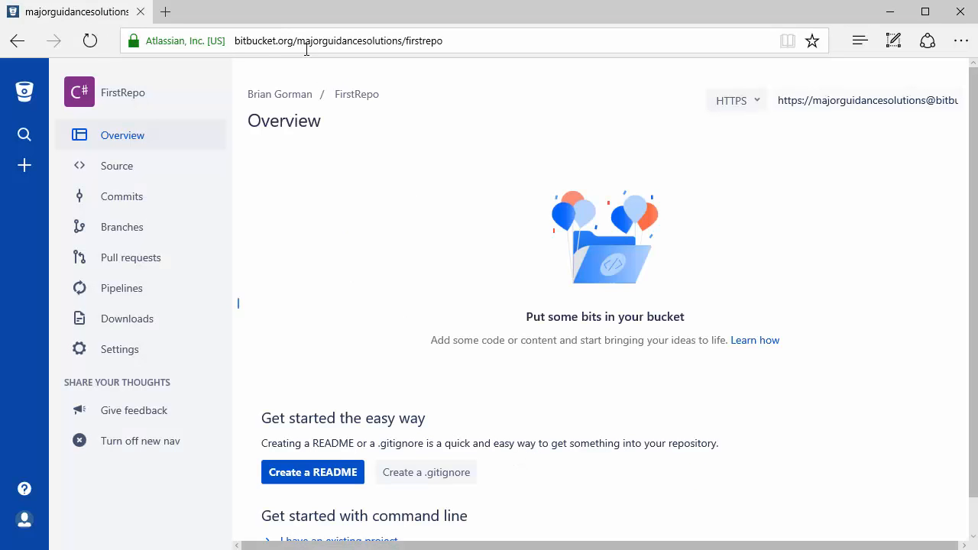
Examine the new repository's web address and highlight its HTTPS clone URL.
{"action": "left_click", "coordinate": [457, 38]}
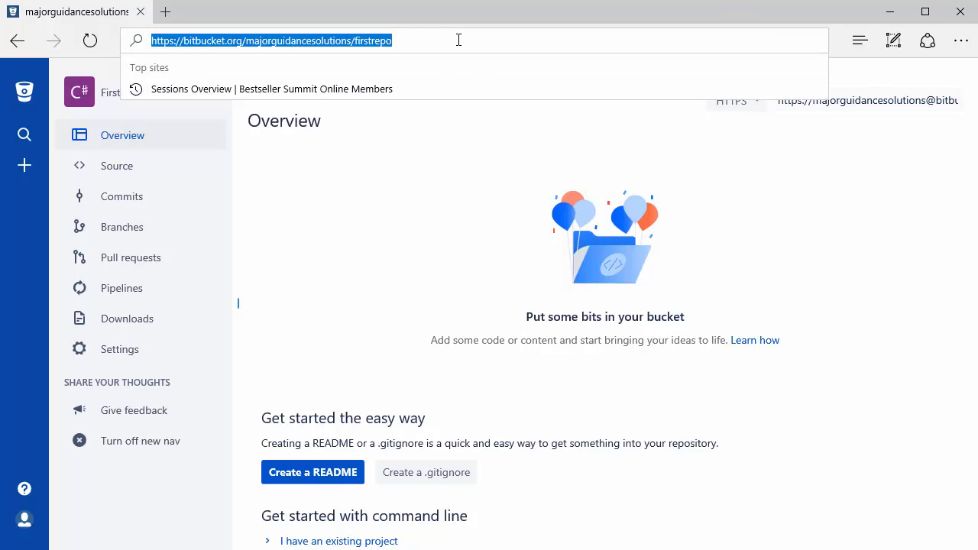
{"action": "left_click", "coordinate": [459, 40]}
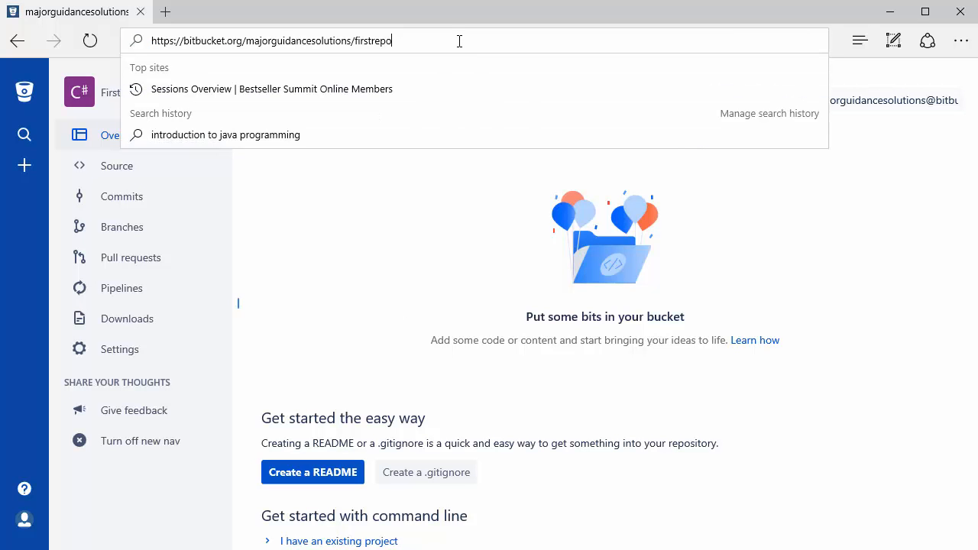
{"action": "left_click", "coordinate": [416, 206]}
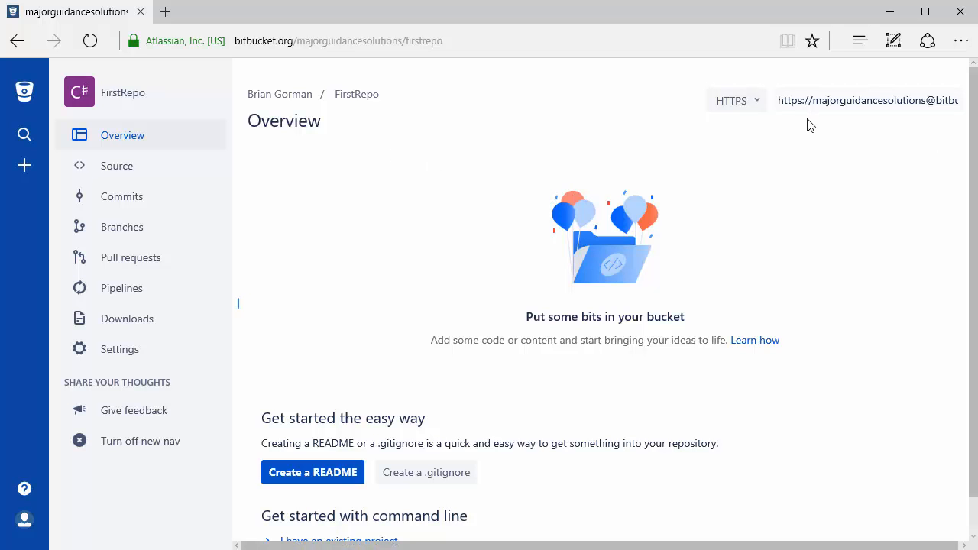
{"action": "left_click", "coordinate": [800, 98]}
{"action": "left_click", "coordinate": [800, 98]}
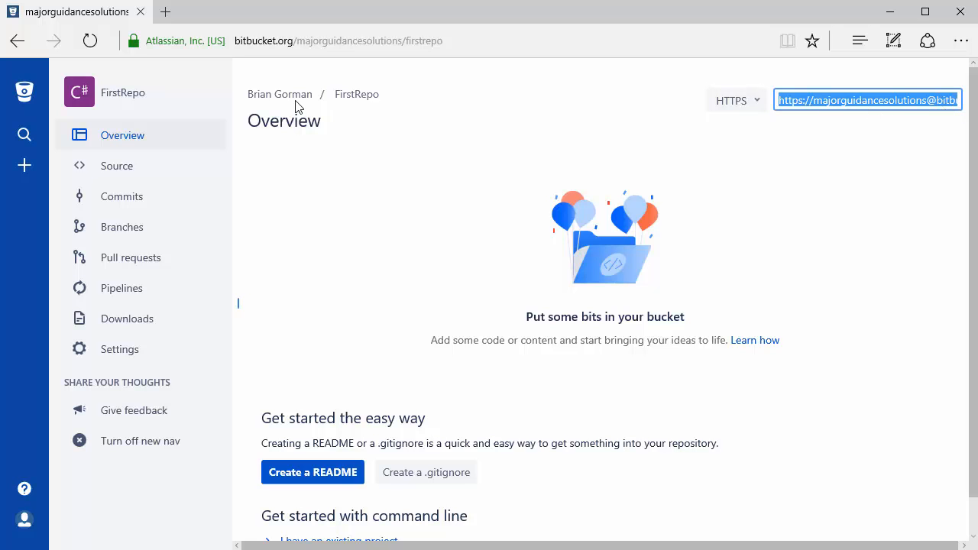
View the Source and Commits pages of the FirstRepo repository.
{"action": "left_click", "coordinate": [118, 175]}
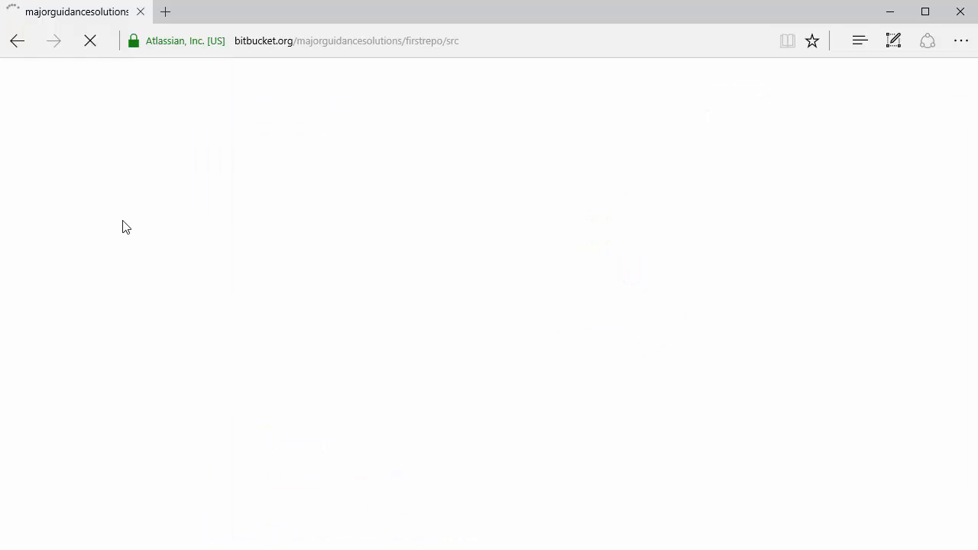
{"action": "left_click", "coordinate": [127, 202]}
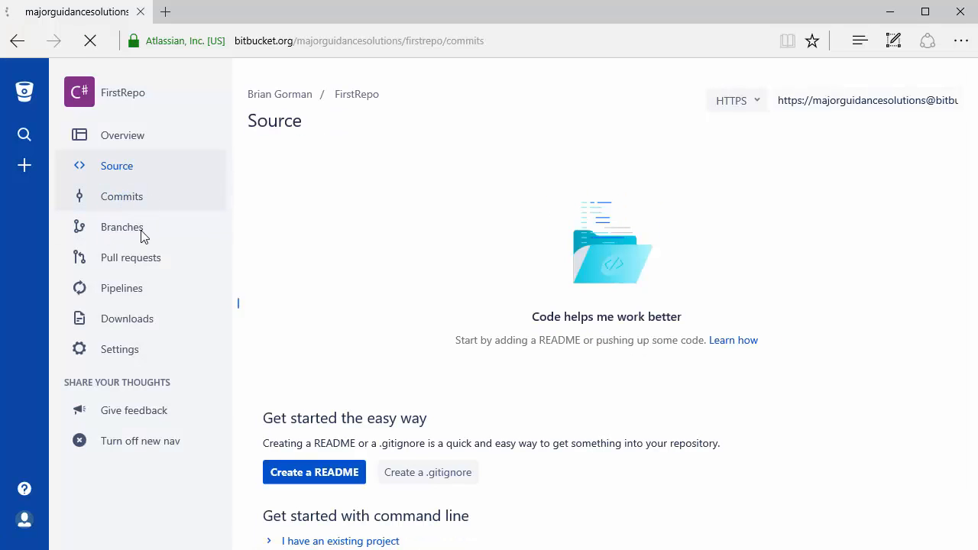